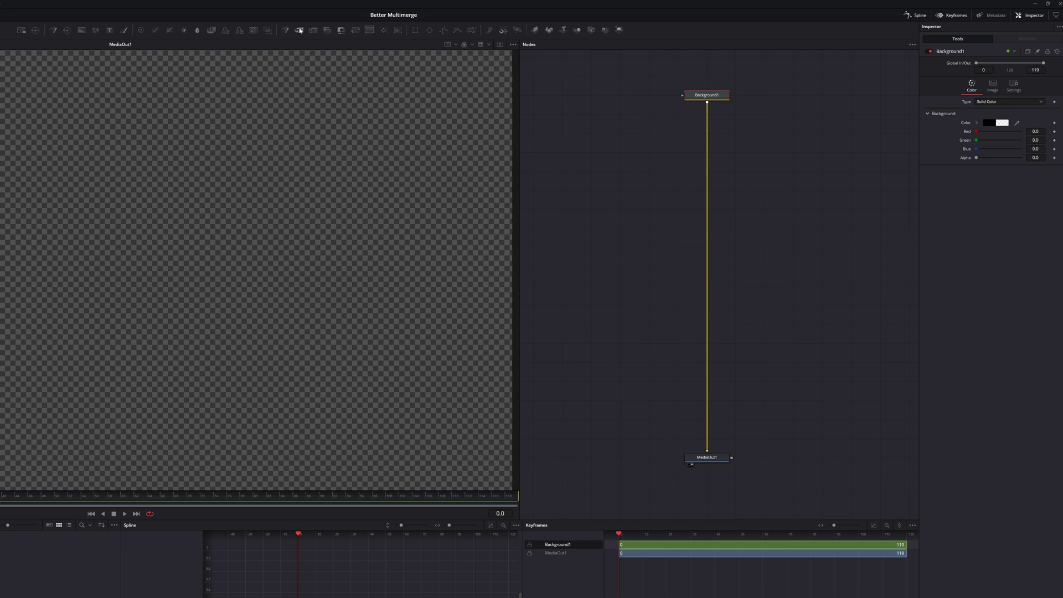
- Merge a black Background2, masked by a slightly taller rectangle, into the output, and add Merge2
drag(299, 30, 707, 190)
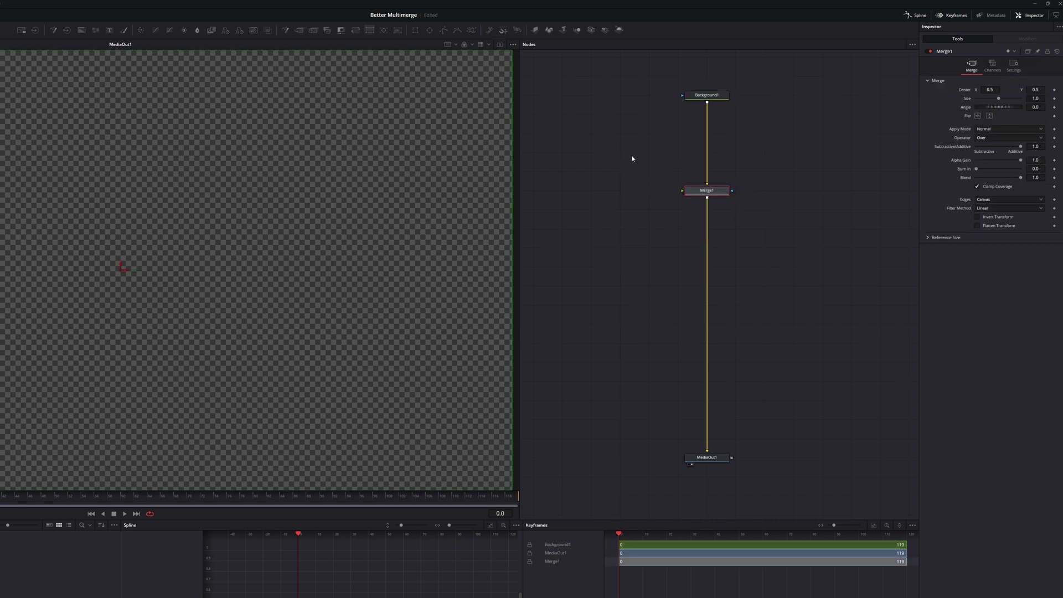
drag(476, 203, 707, 191)
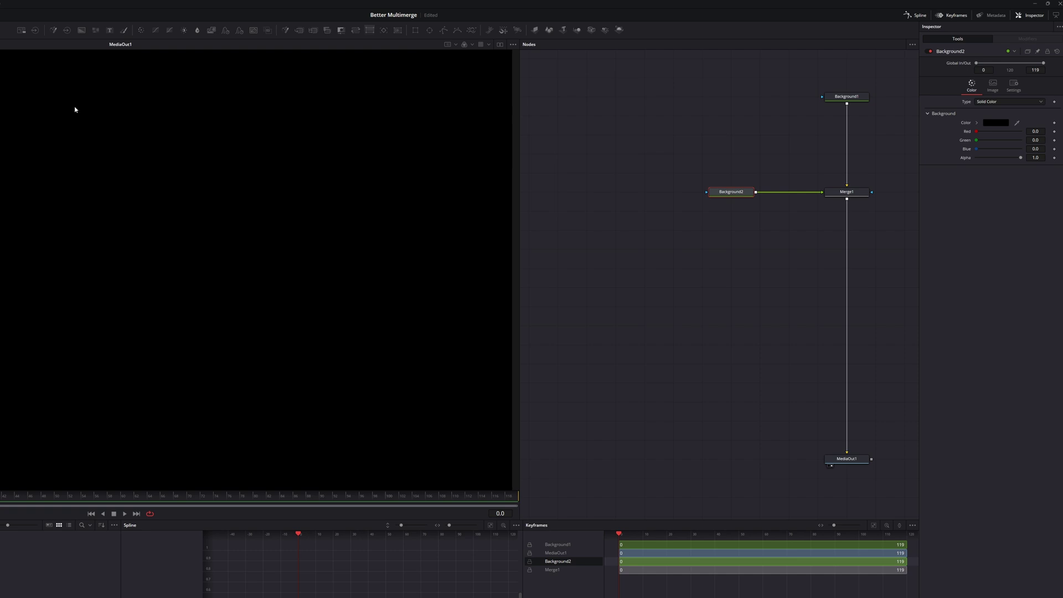
drag(415, 30, 730, 192)
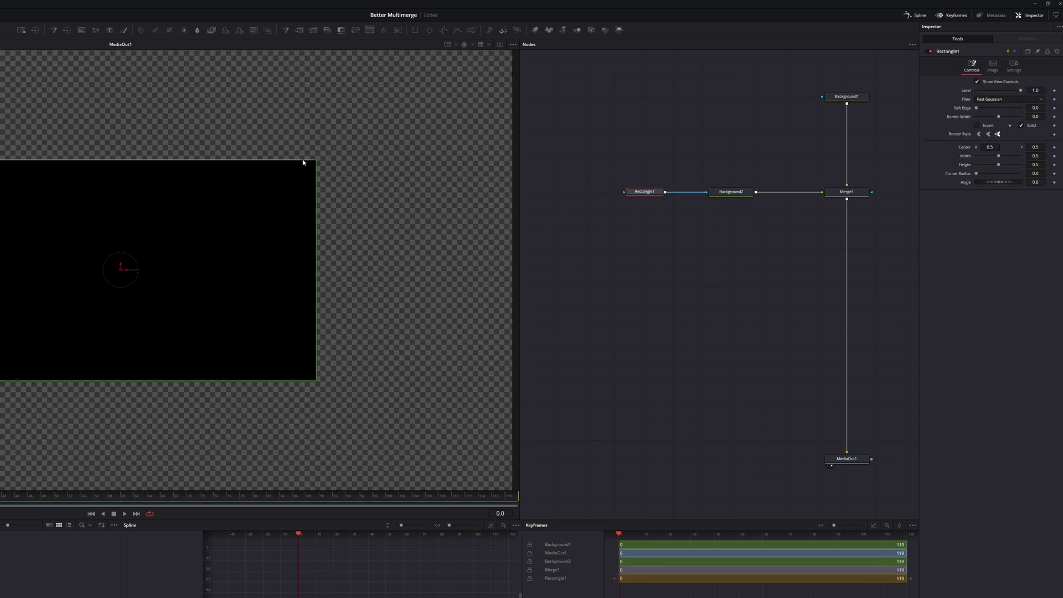
drag(314, 158, 314, 147)
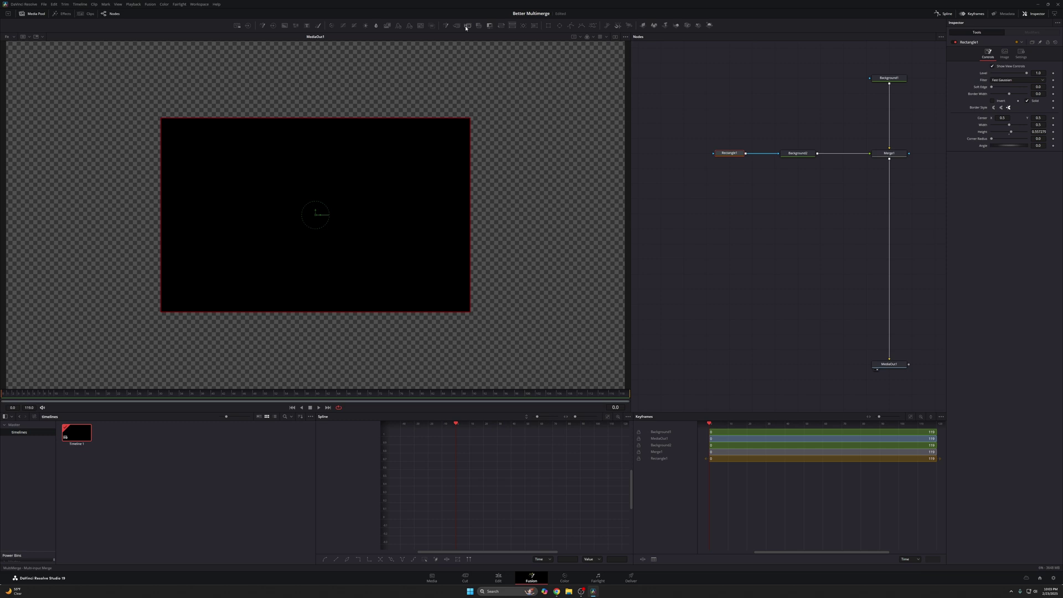
drag(474, 34, 889, 244)
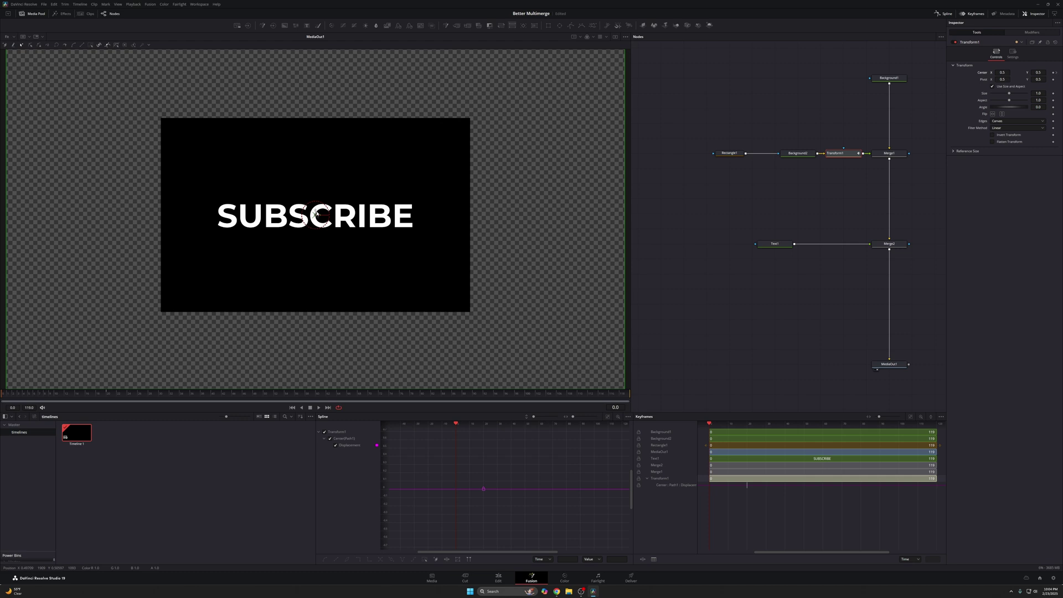
- Play back the black rectangle sliding up into place by frame 20
key(space)
- Keyframe Transform2's Center so SUBSCRIBE starts below frame at frame 0, then play back
drag(476, 23, 840, 246)
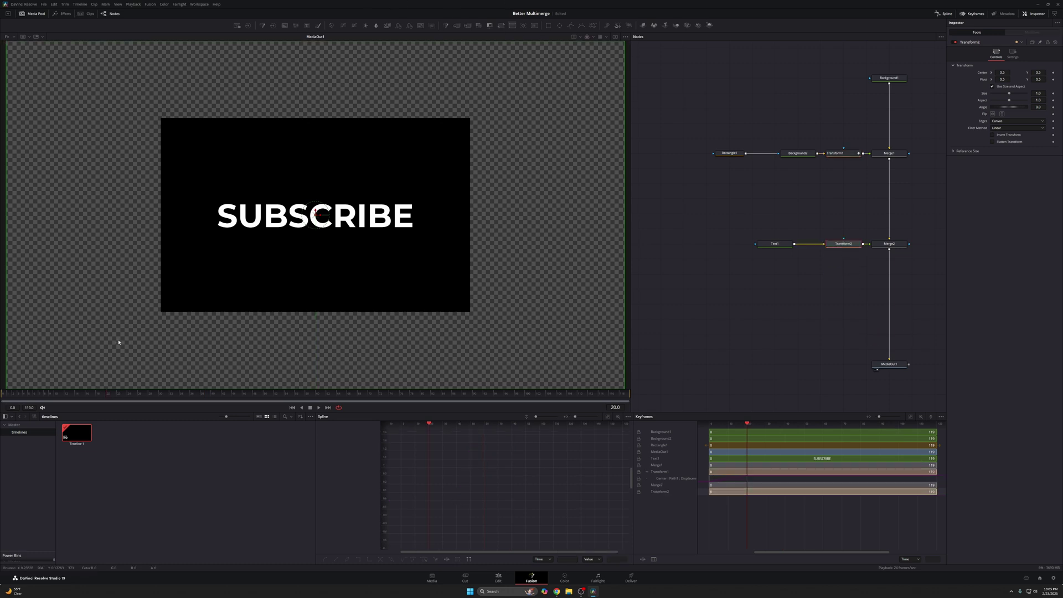
click(1054, 73)
drag(16, 401, 6, 401)
drag(316, 214, 309, 414)
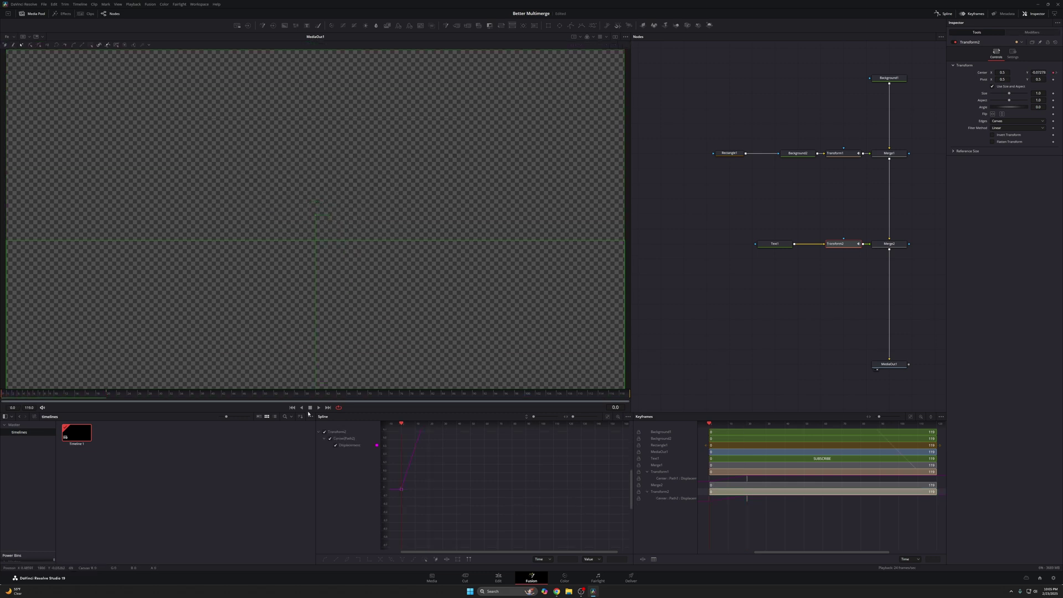
key(space)
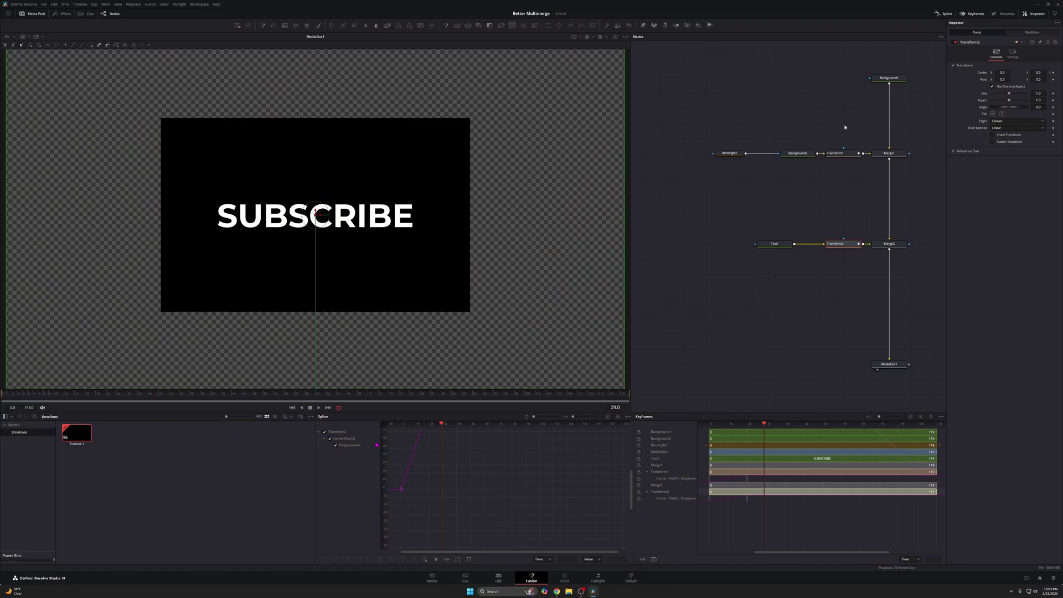
- Delete both Transforms, disconnect Background2, shift the source nodes left, and select both Merges
drag(845, 127, 840, 274)
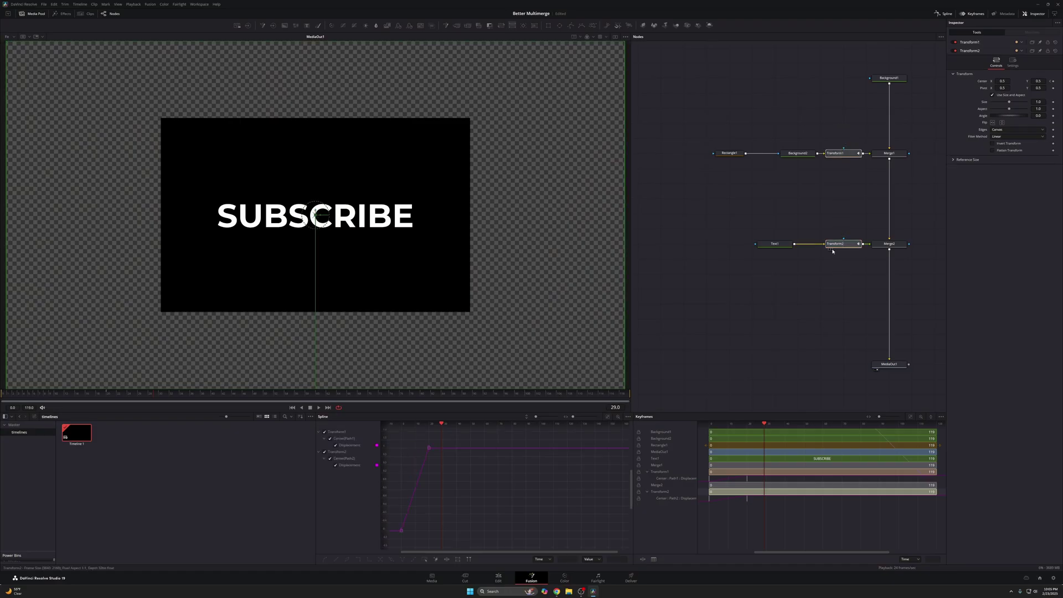
key(Delete)
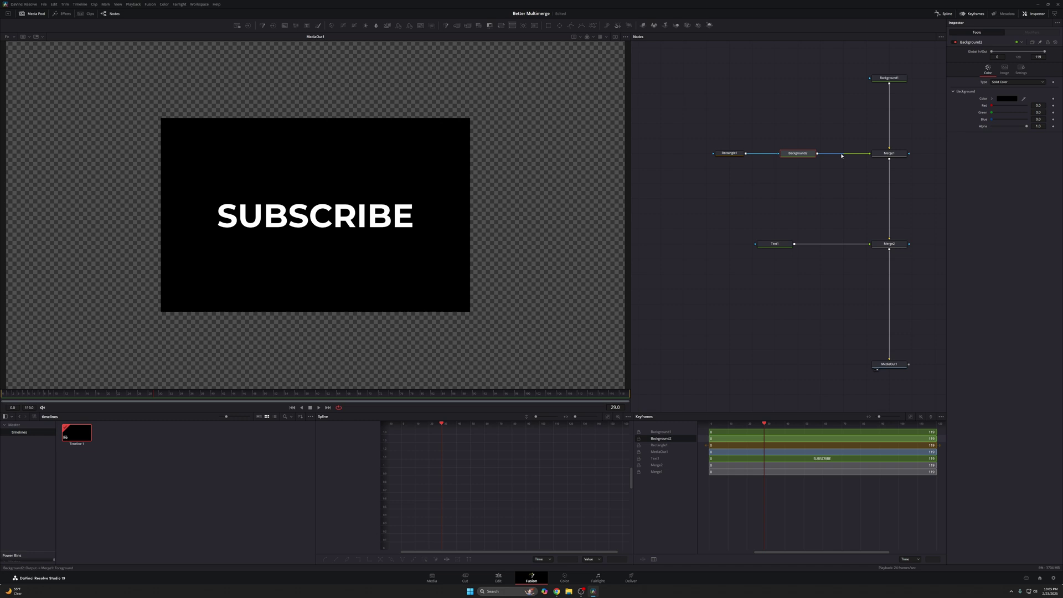
drag(841, 157, 840, 246)
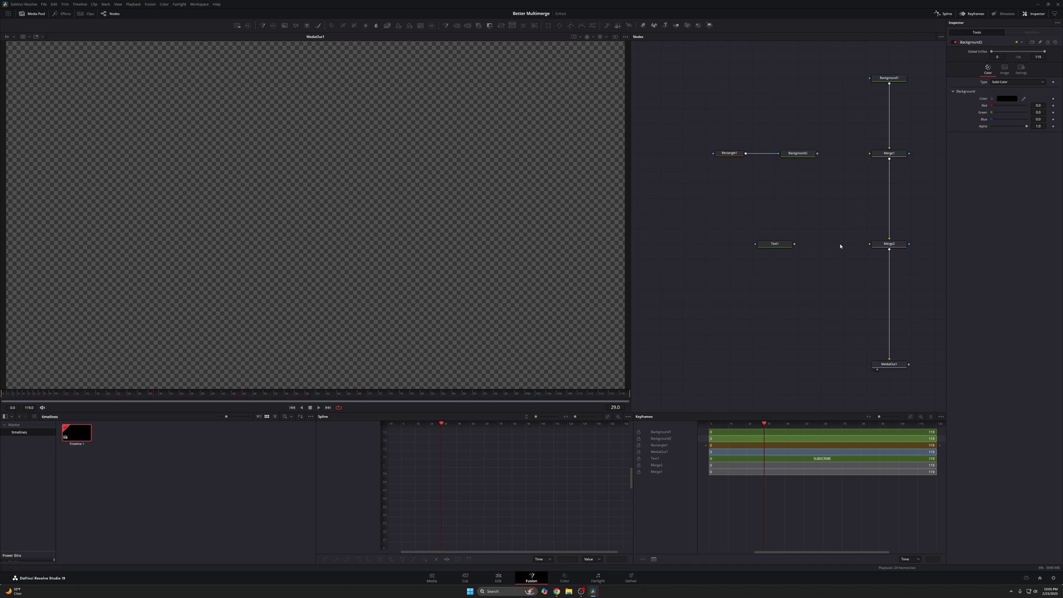
drag(684, 104, 816, 311)
drag(798, 153, 729, 153)
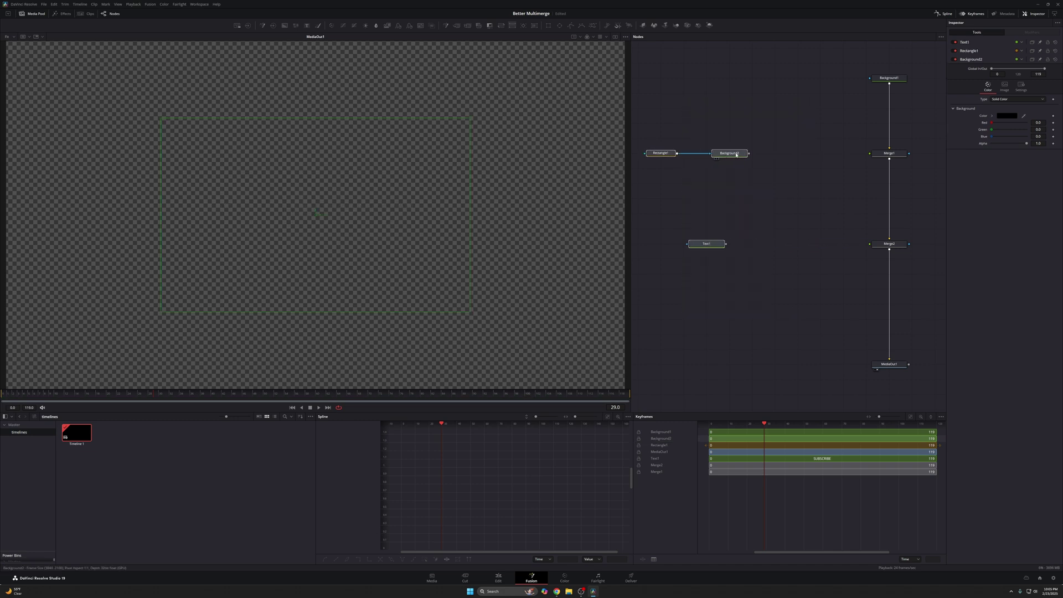
drag(828, 125, 920, 304)
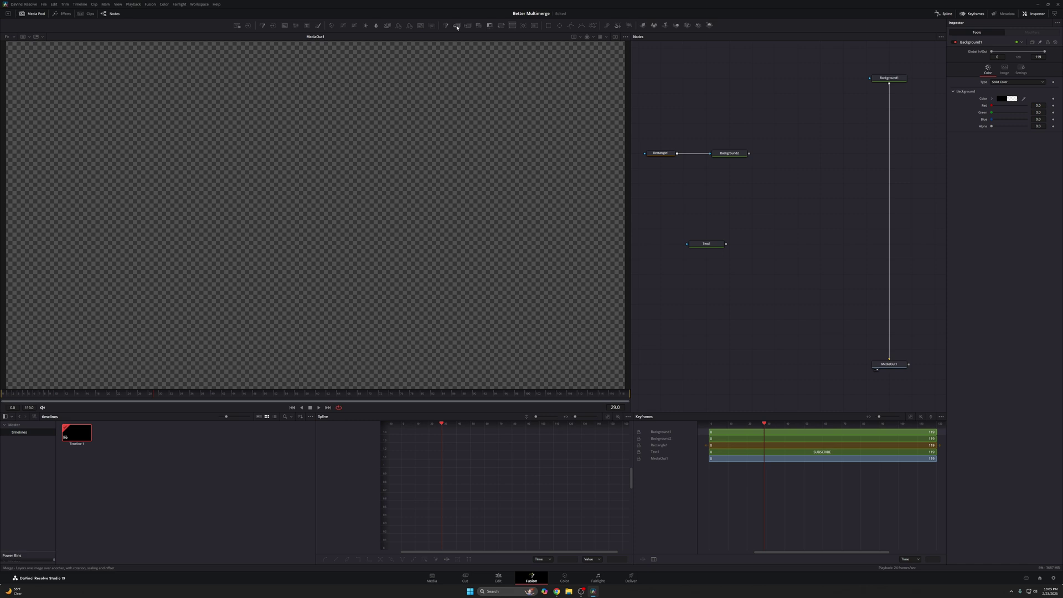
- Insert Merge1 before MediaOut1, feed it Transform1 and MultiMerge1, and add Background3
drag(457, 26, 877, 197)
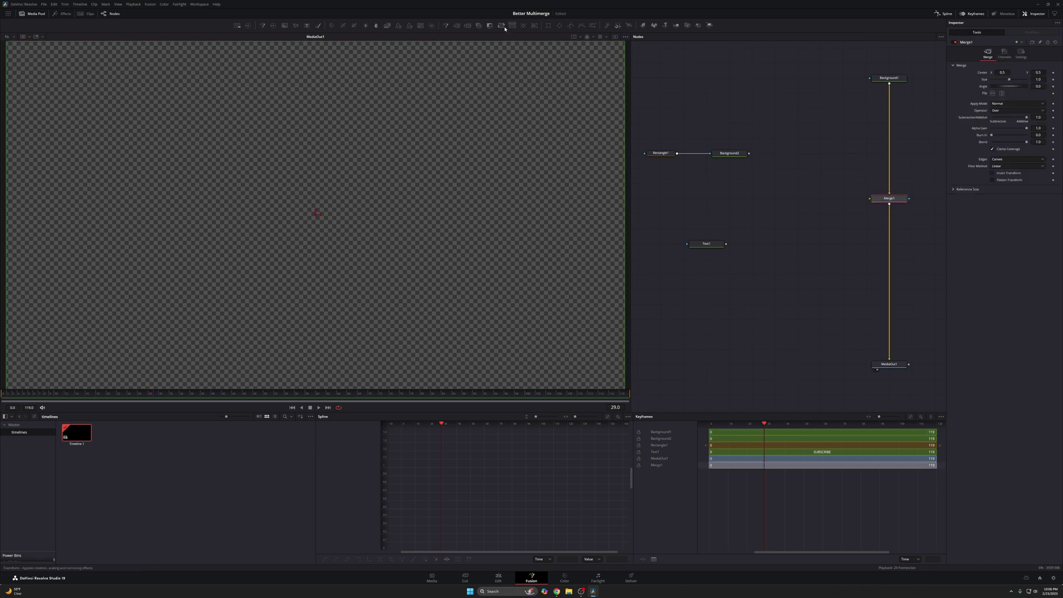
drag(502, 27, 869, 199)
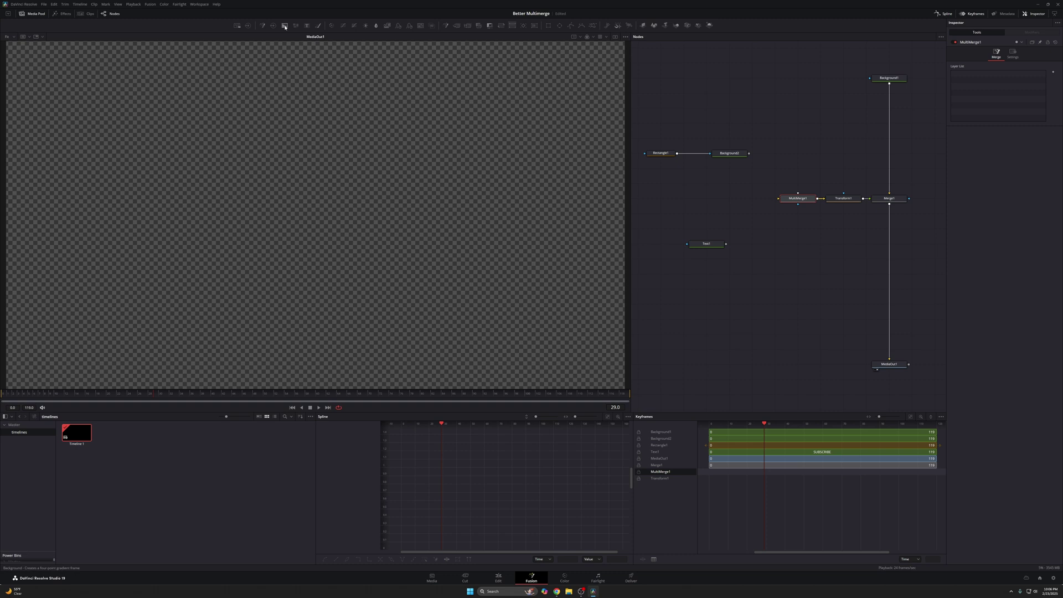
drag(753, 184, 778, 201)
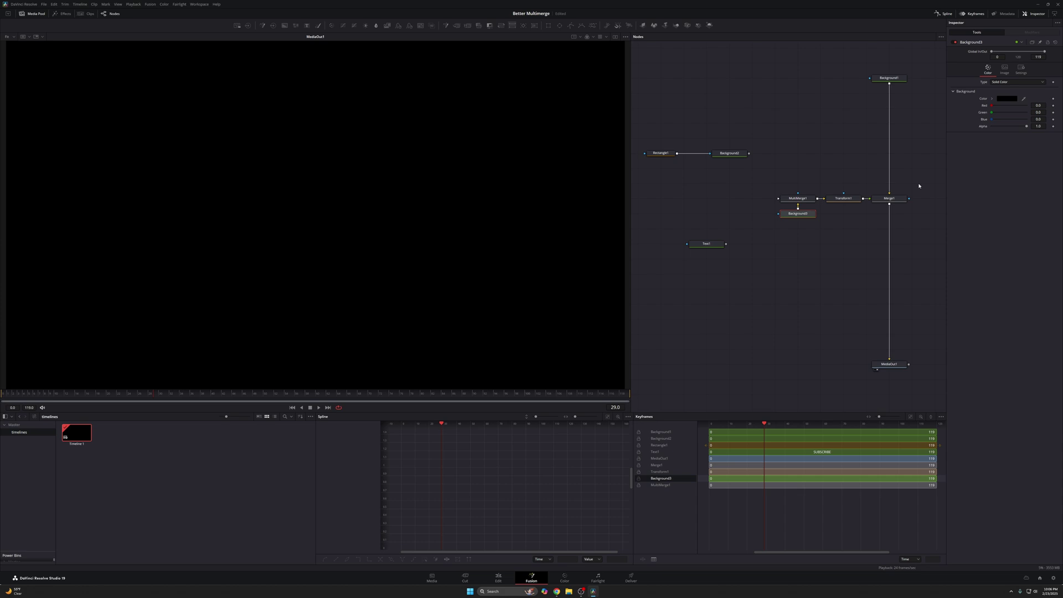
- Set Background3's Alpha to 0 so it is fully transparent
drag(1027, 127, 978, 128)
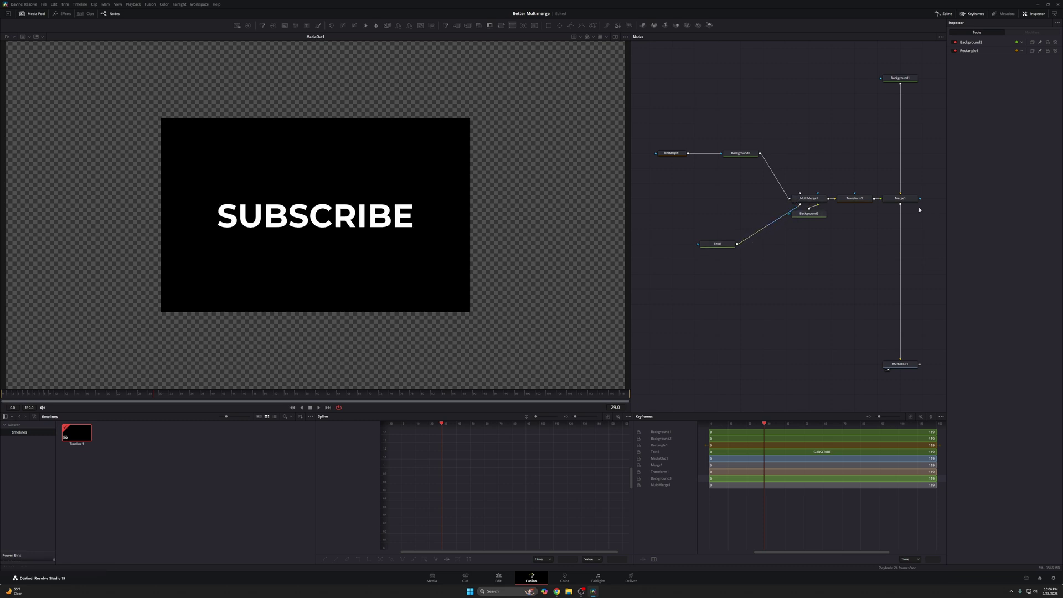
- Test-move the combined SUBSCRIBE graphic with Transform1, then undo the move
click(859, 200)
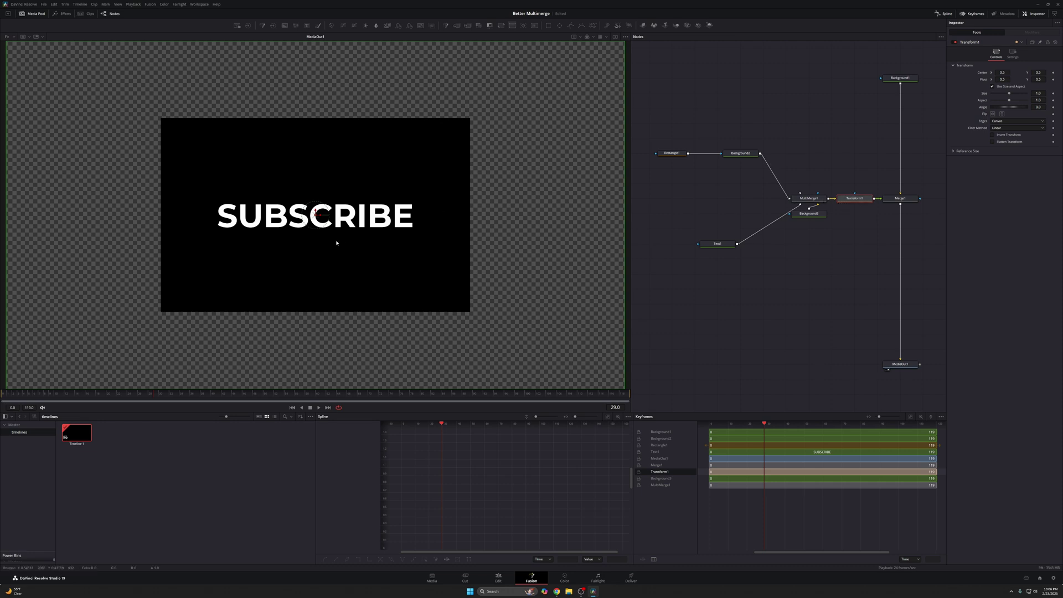
drag(318, 214, 391, 196)
key(ctrl+z)
- Inspect MultiMerge1, Merge1 and Transform1, then disconnect Text1 from MultiMerge1
drag(806, 168, 814, 229)
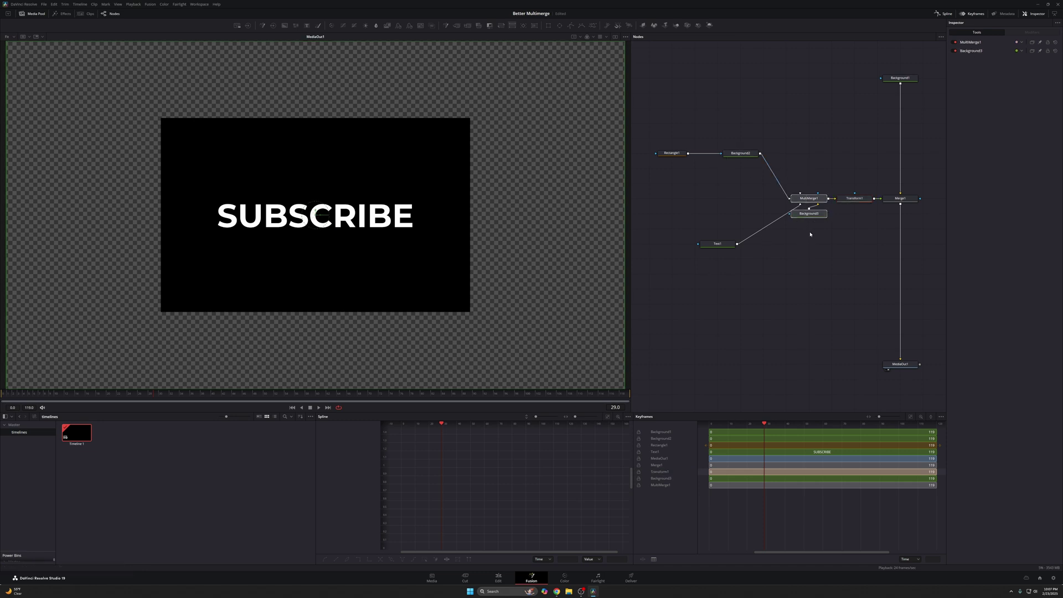
click(902, 198)
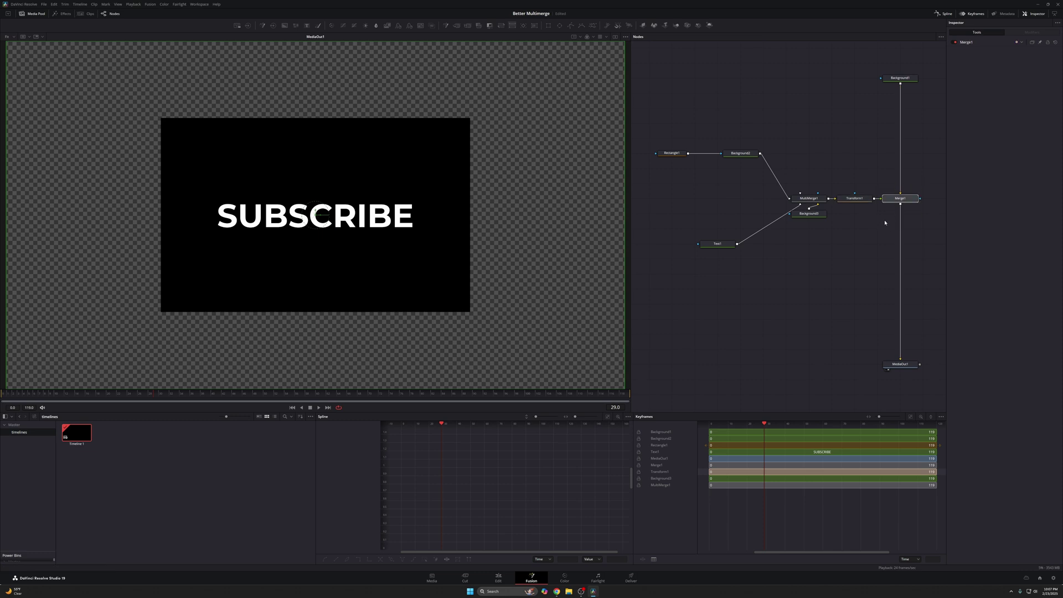
click(851, 200)
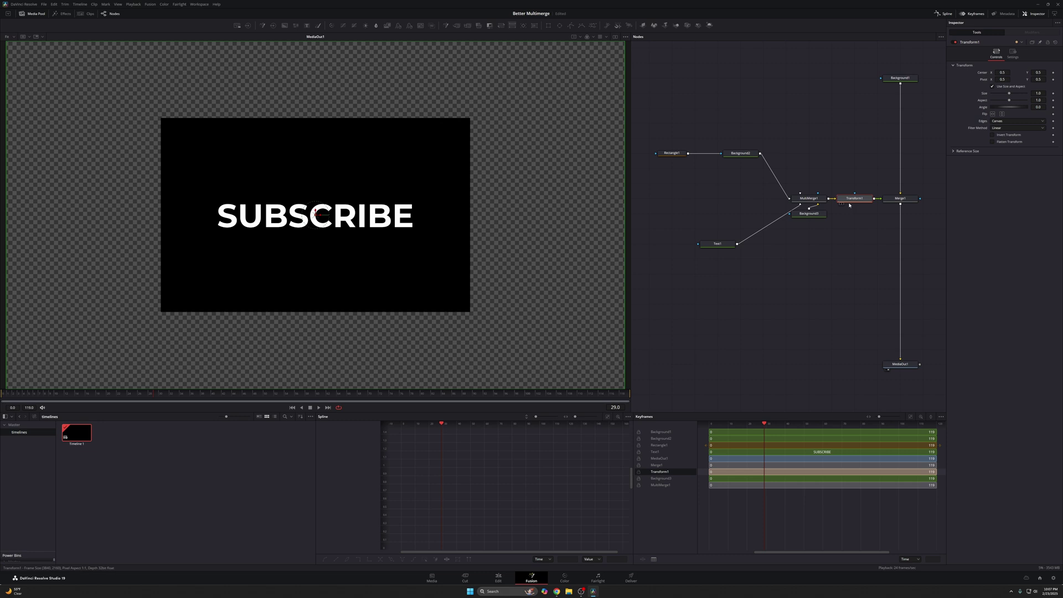
drag(830, 299, 633, 133)
click(868, 199)
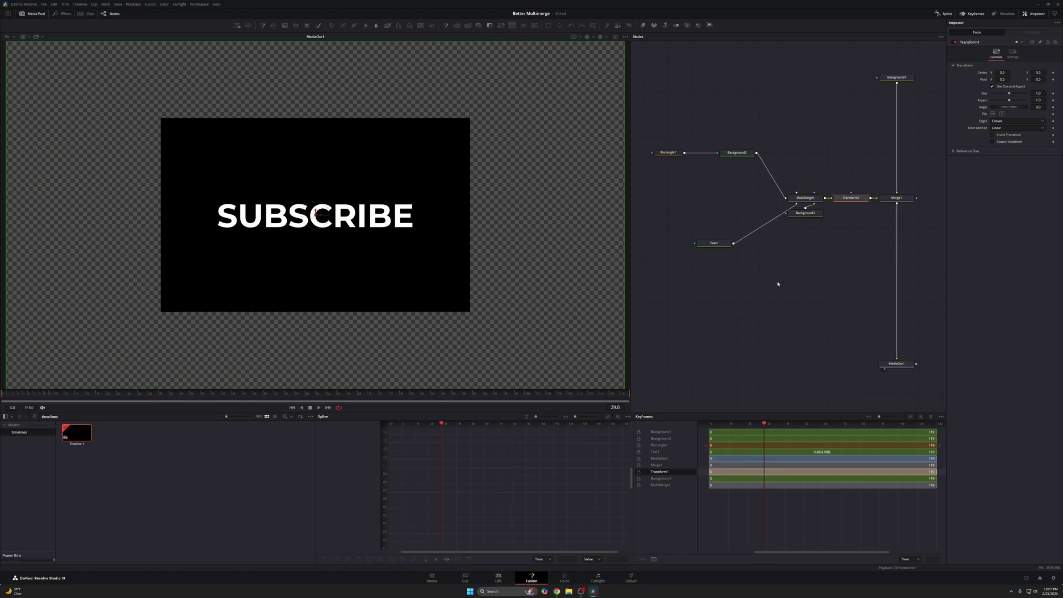
drag(770, 222, 859, 204)
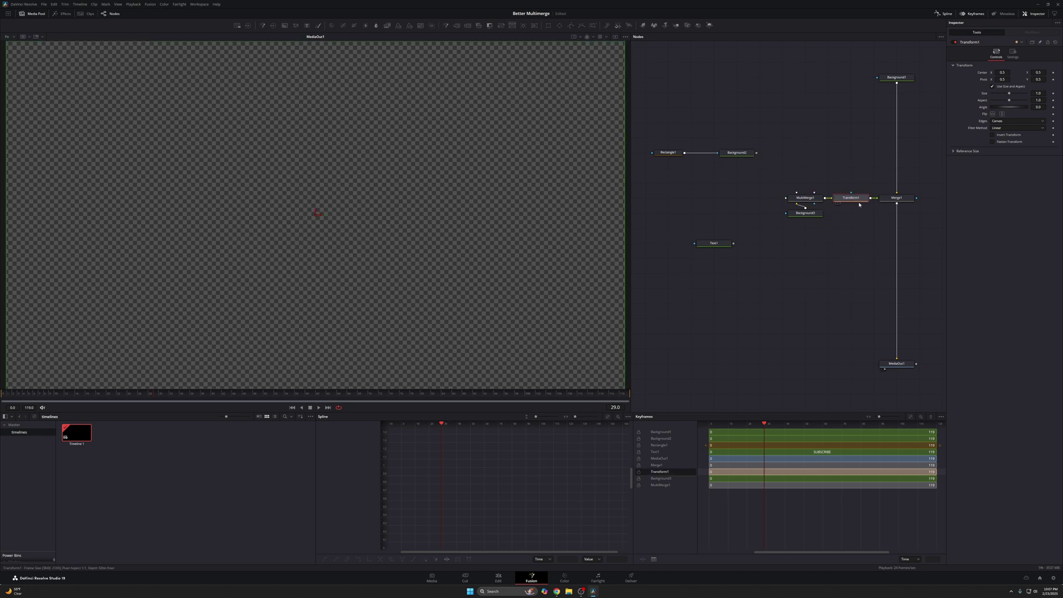
click(808, 214)
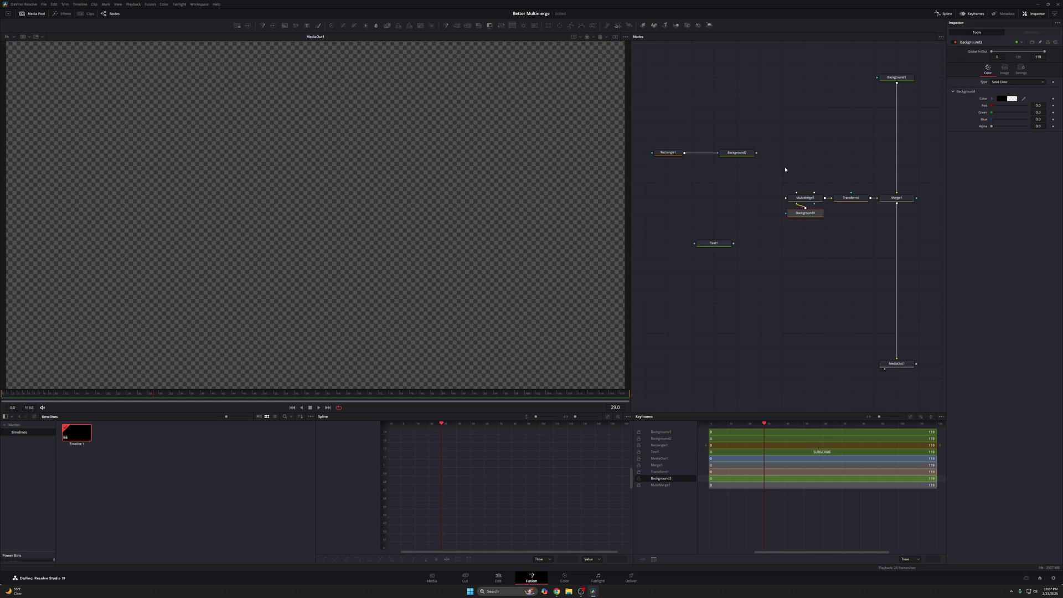
- Create a macro from MultiMerge1, Background3, Transform1 and Merge1 and open its save options
drag(785, 169, 907, 218)
right_click(891, 198)
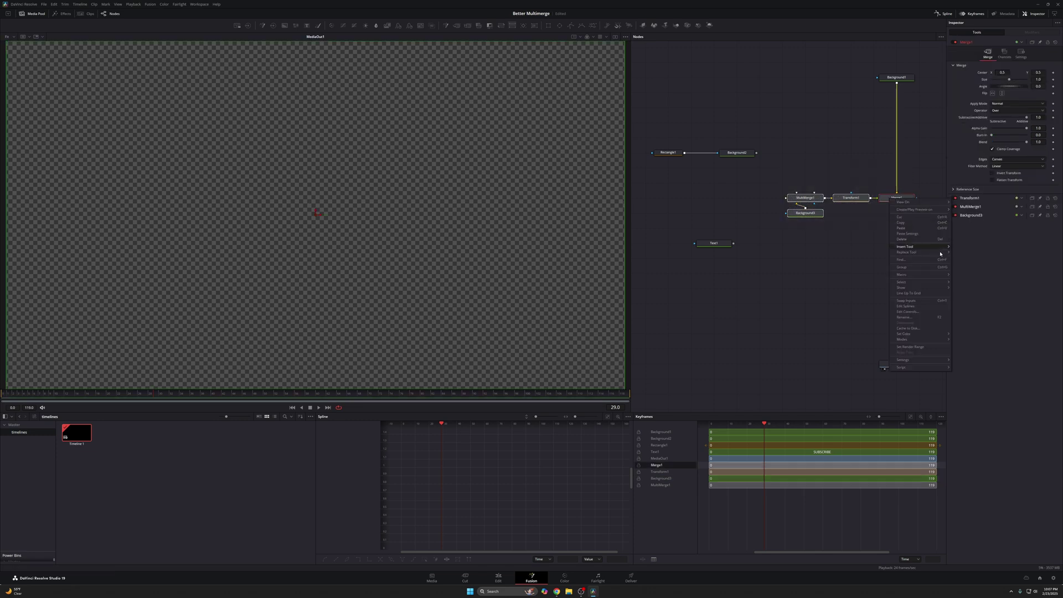
click(969, 275)
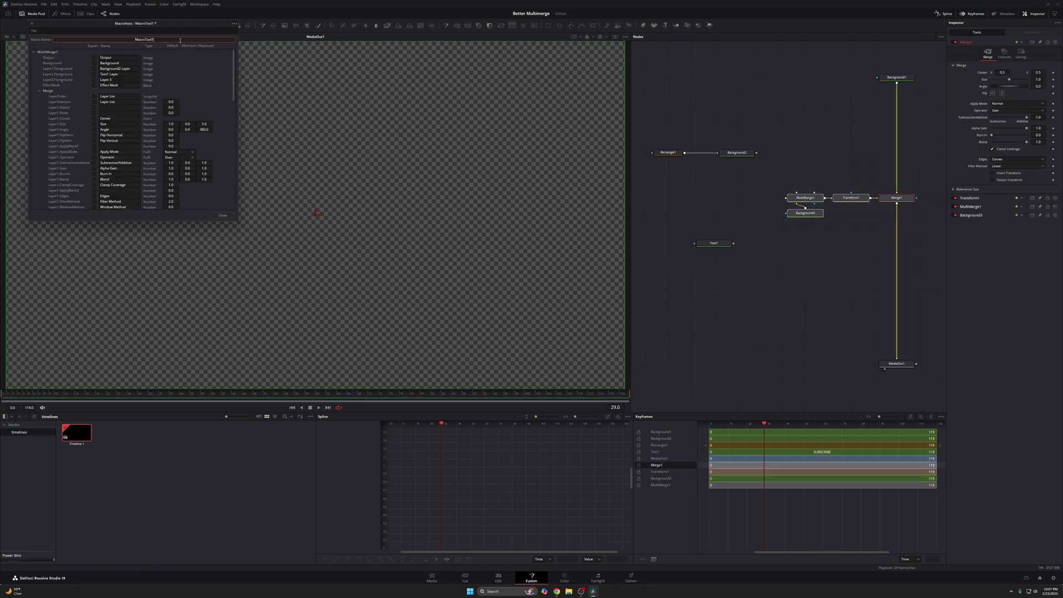
drag(177, 26, 641, 118)
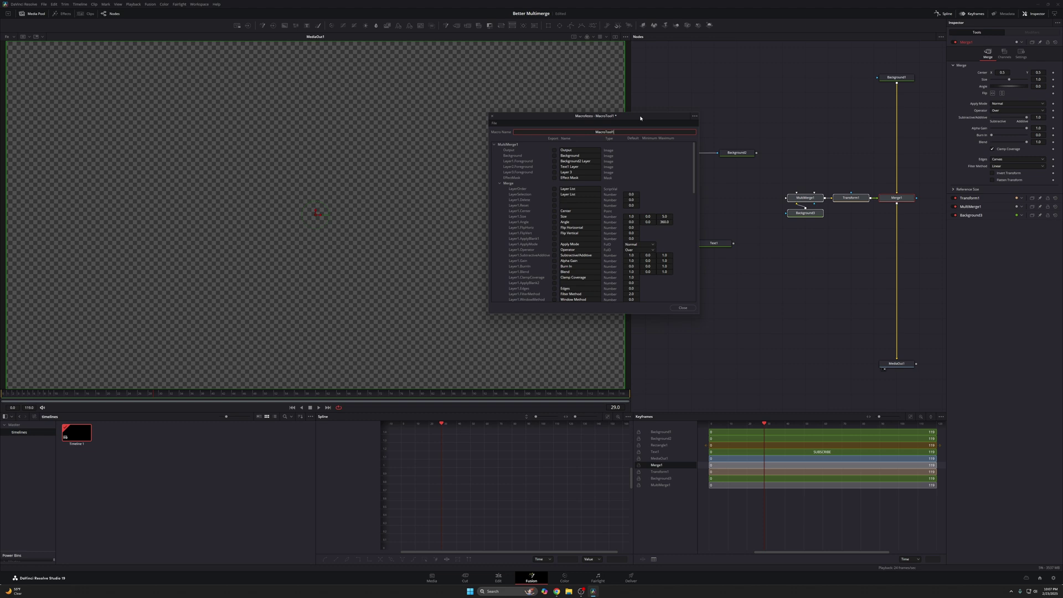
click(695, 117)
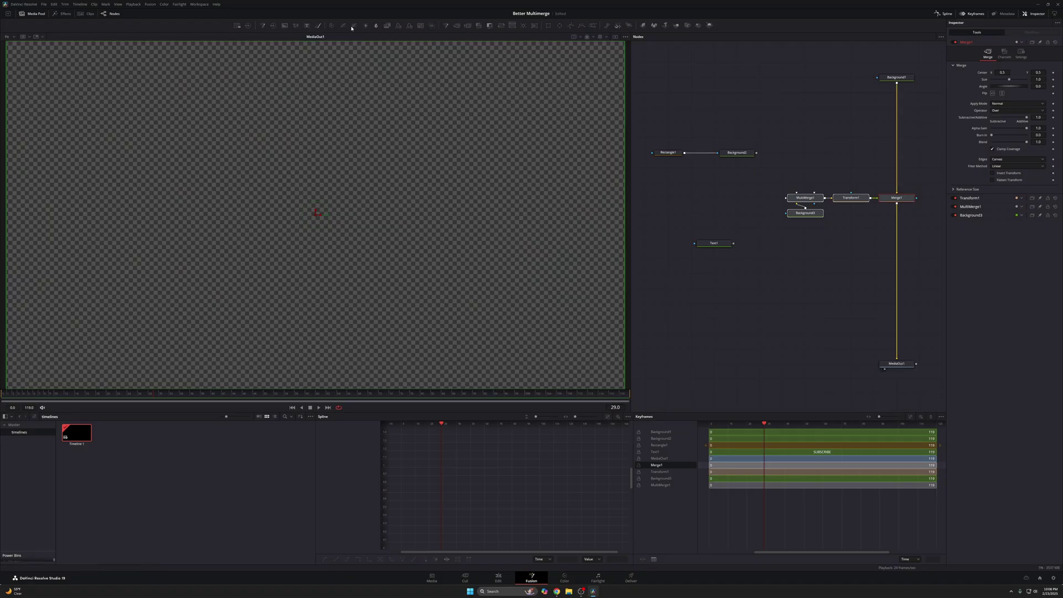
- Delete the original nodes, insert the eMerge macro between Background1 and MediaOut1, and ungroup it
click(901, 235)
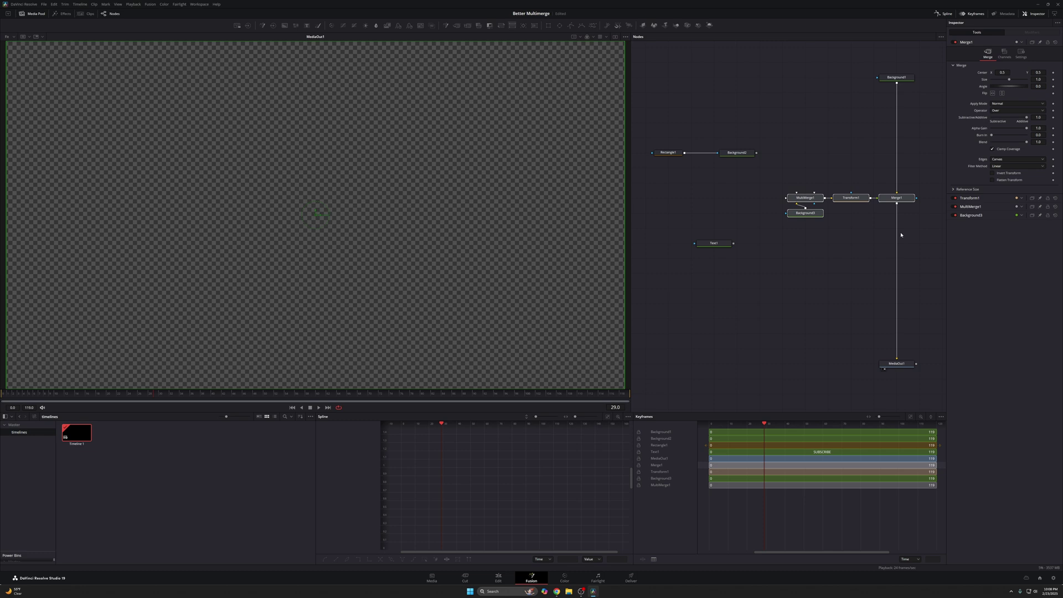
key(Delete)
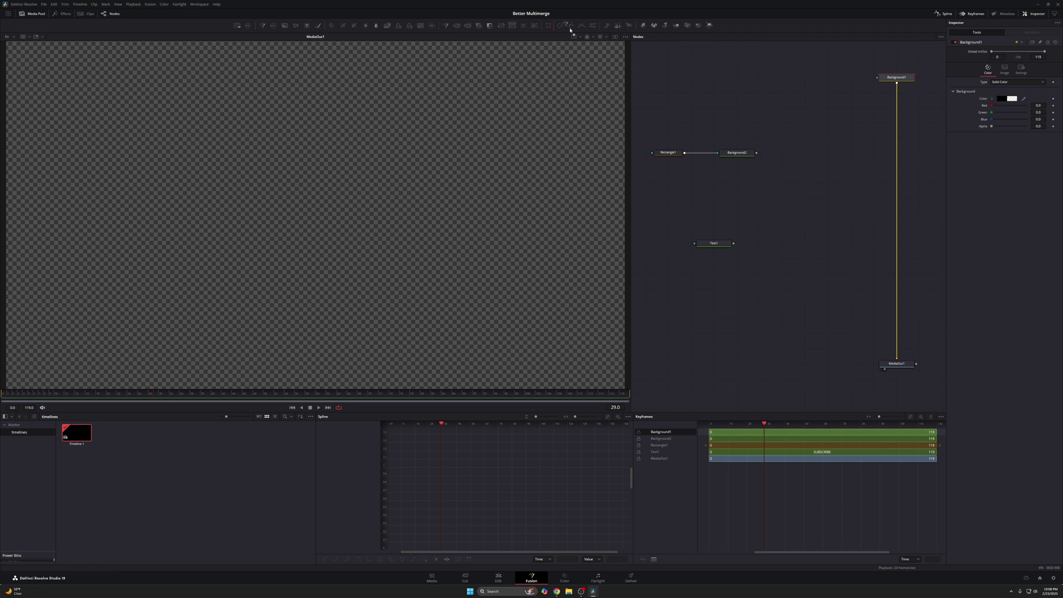
drag(570, 30, 898, 201)
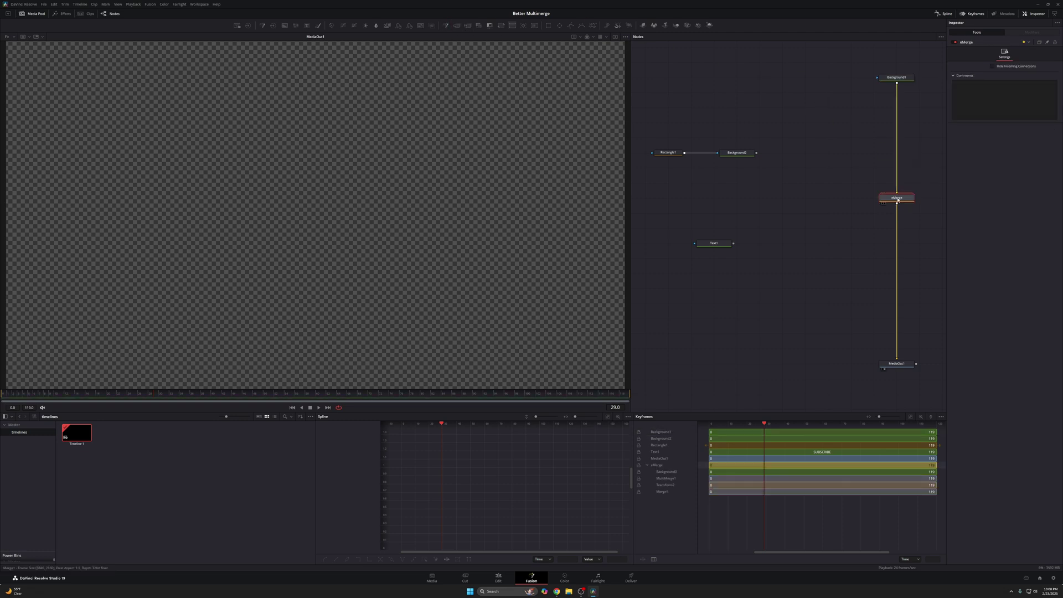
right_click(897, 199)
click(922, 272)
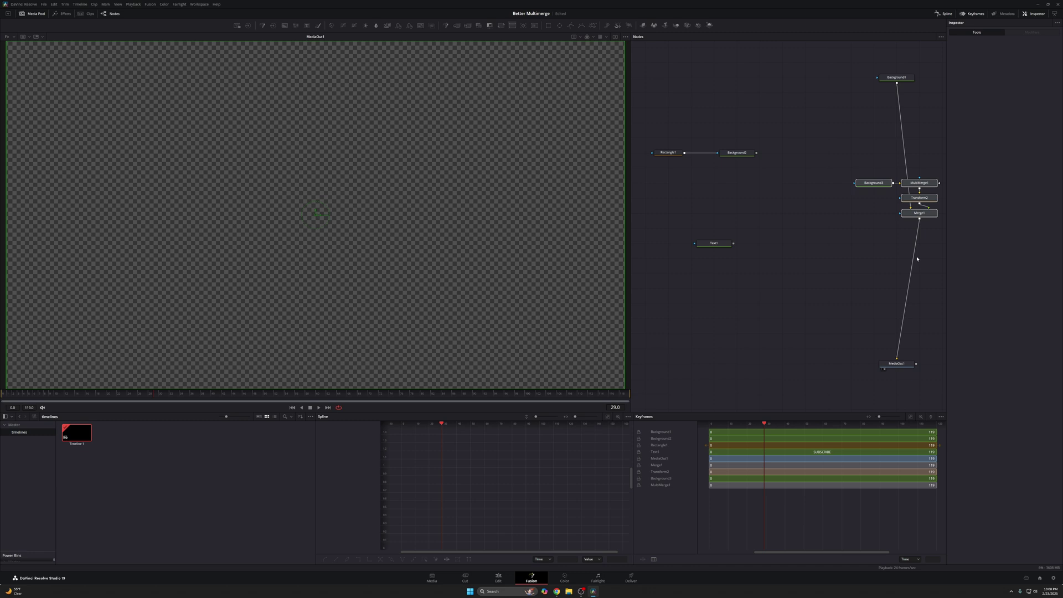
- Stack MultiMerge1 and Background3 above Transform2 beside Merge1
drag(893, 201, 847, 216)
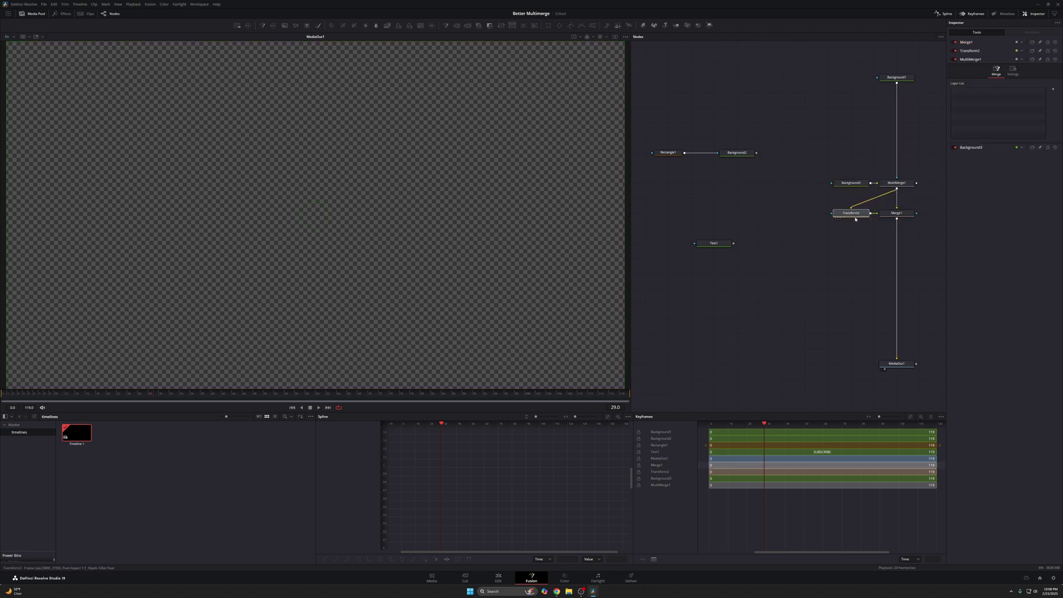
drag(897, 183, 805, 212)
drag(867, 183, 899, 198)
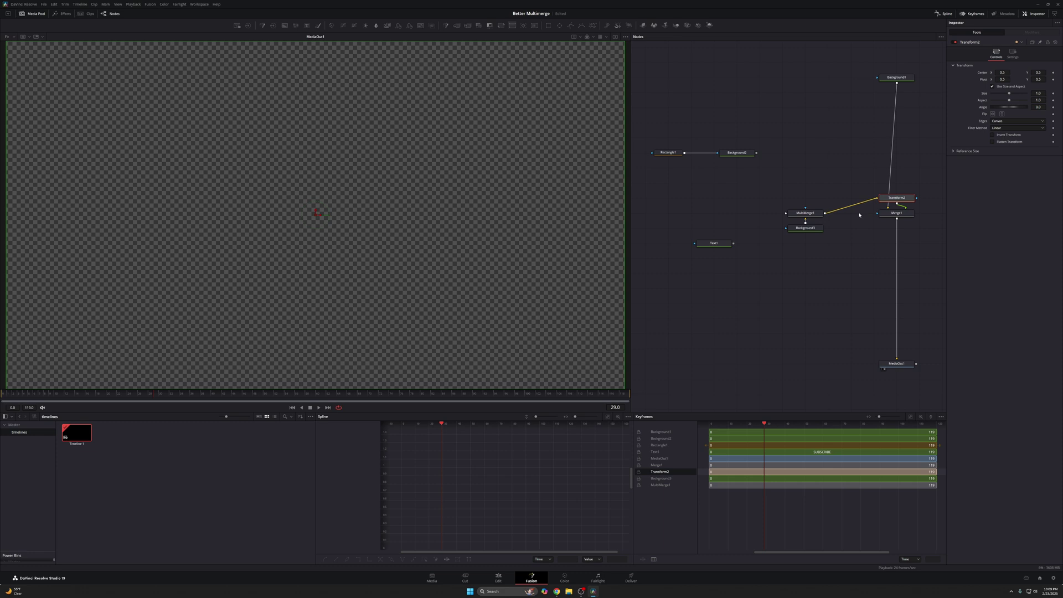
drag(810, 213, 902, 184)
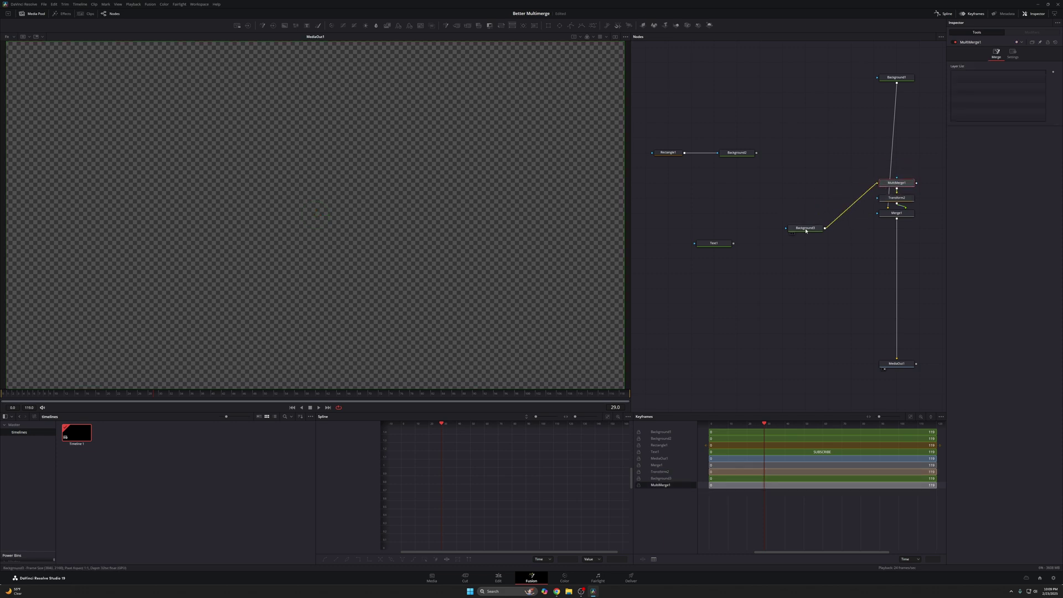
drag(806, 231, 898, 163)
- Reposition Background1 above Background3 and move MediaOut1 below Merge1
drag(897, 77, 819, 363)
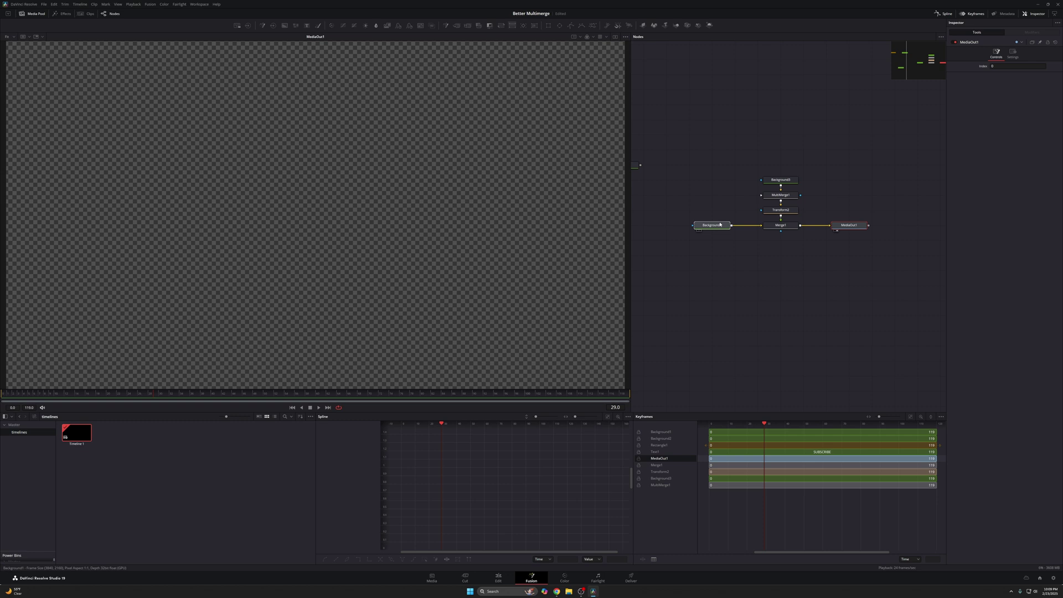
click(717, 225)
scroll(775, 270, down, 1)
scroll(775, 270, left, 1)
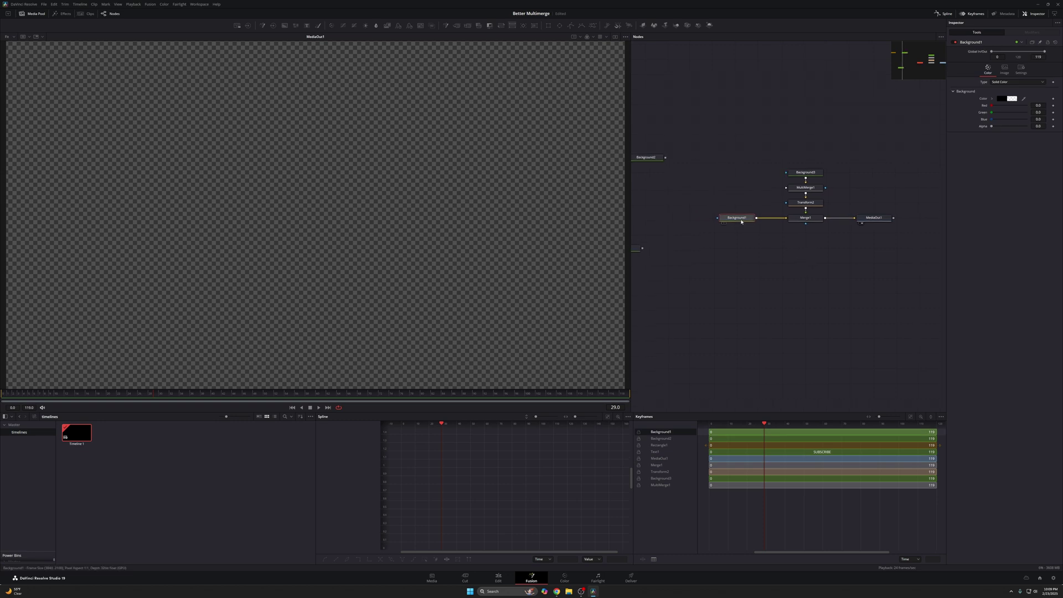
drag(741, 218, 812, 83)
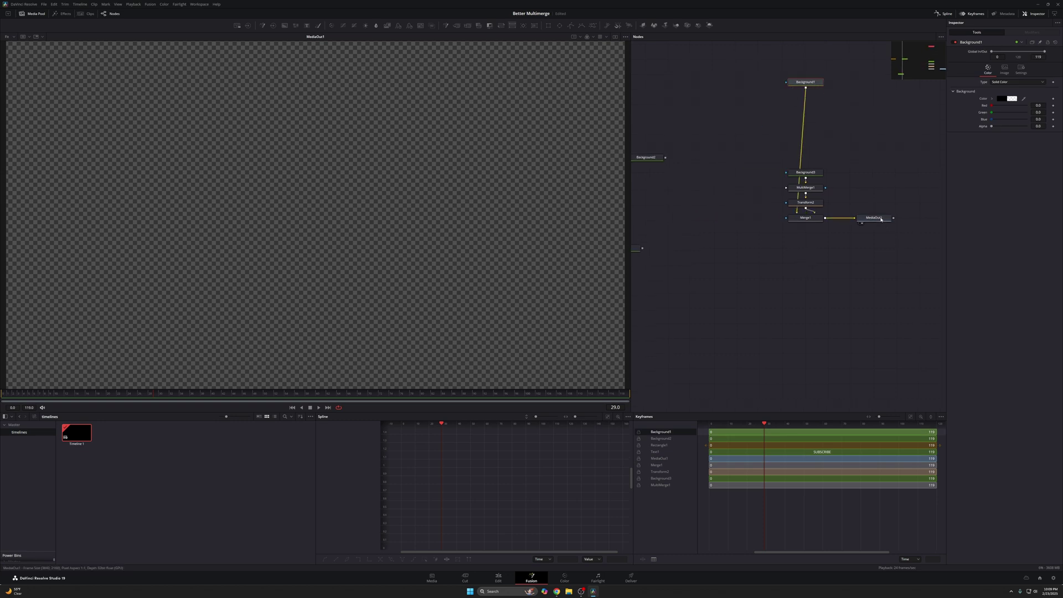
drag(881, 219, 813, 369)
scroll(827, 212, down, 1)
scroll(828, 212, left, 1)
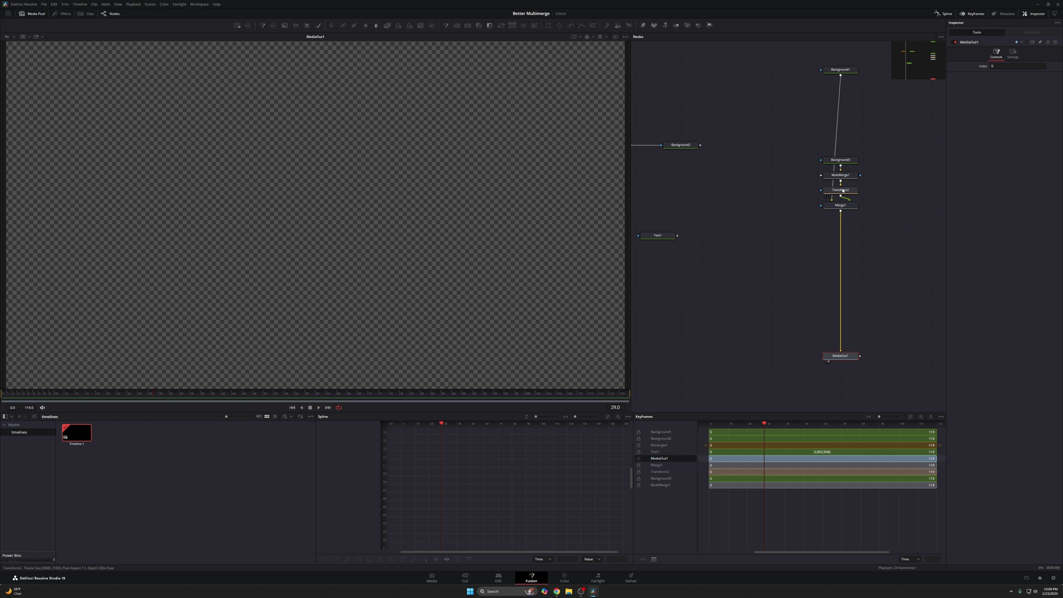
- Restack Transform2, MultiMerge1 and Background3 leftward, then connect Background2 into MultiMerge1
drag(842, 190, 797, 206)
drag(849, 176, 758, 206)
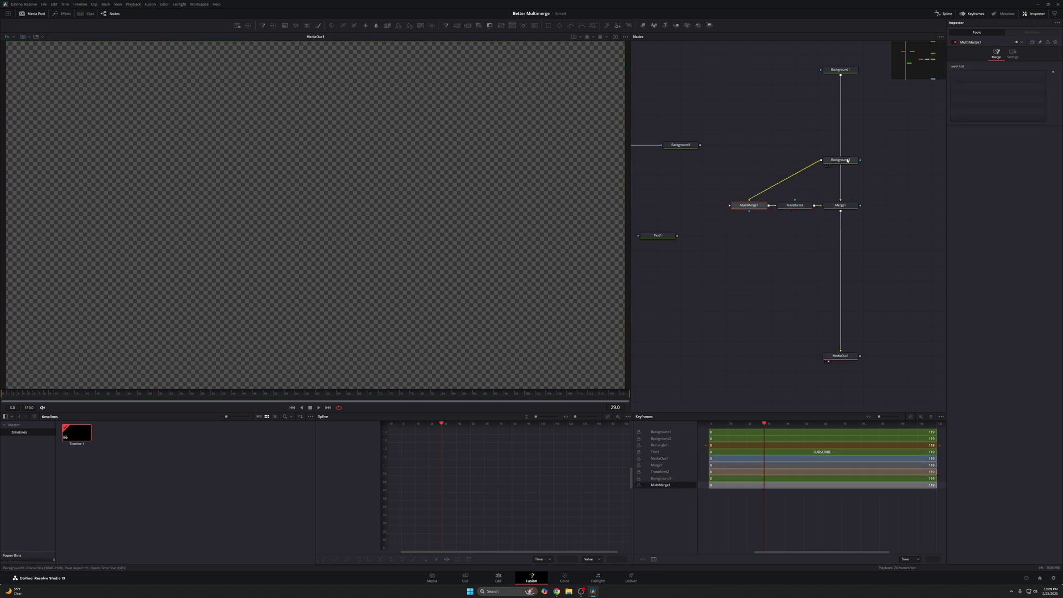
drag(840, 160, 750, 221)
scroll(810, 231, left, 2)
scroll(810, 231, up, 1)
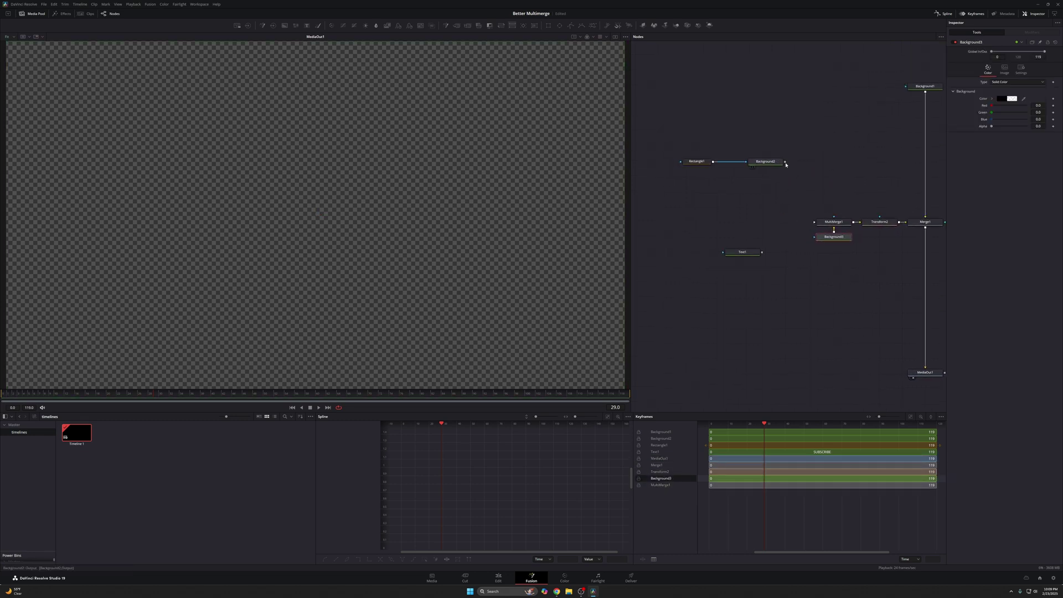
drag(836, 219, 828, 224)
scroll(803, 261, right, 1)
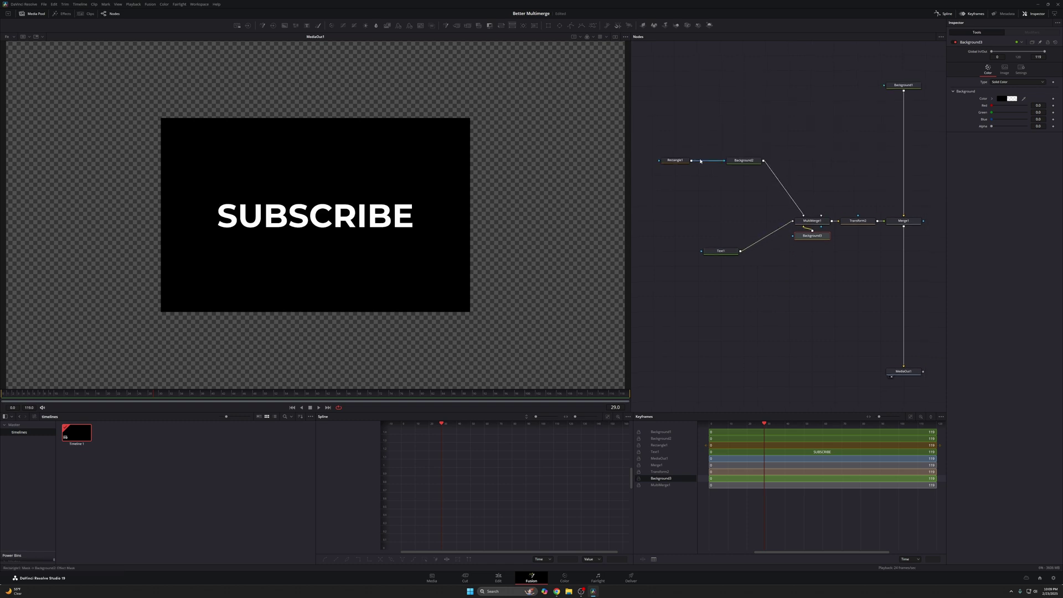
- Keyframe Transform2's Center at frame 20 so the black SUBSCRIBE card slides up from below the frame
click(857, 221)
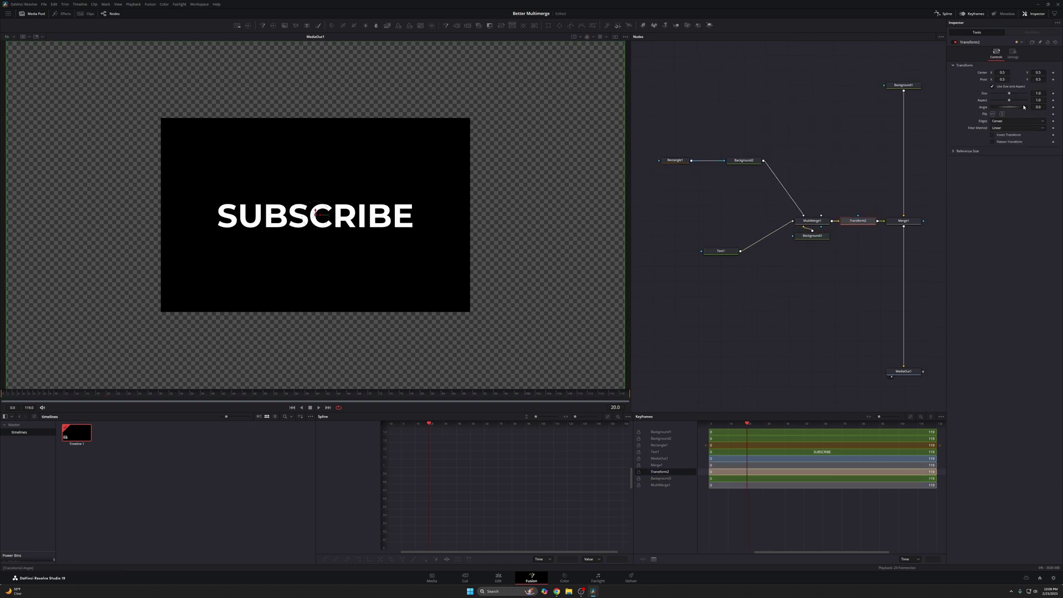
click(1054, 73)
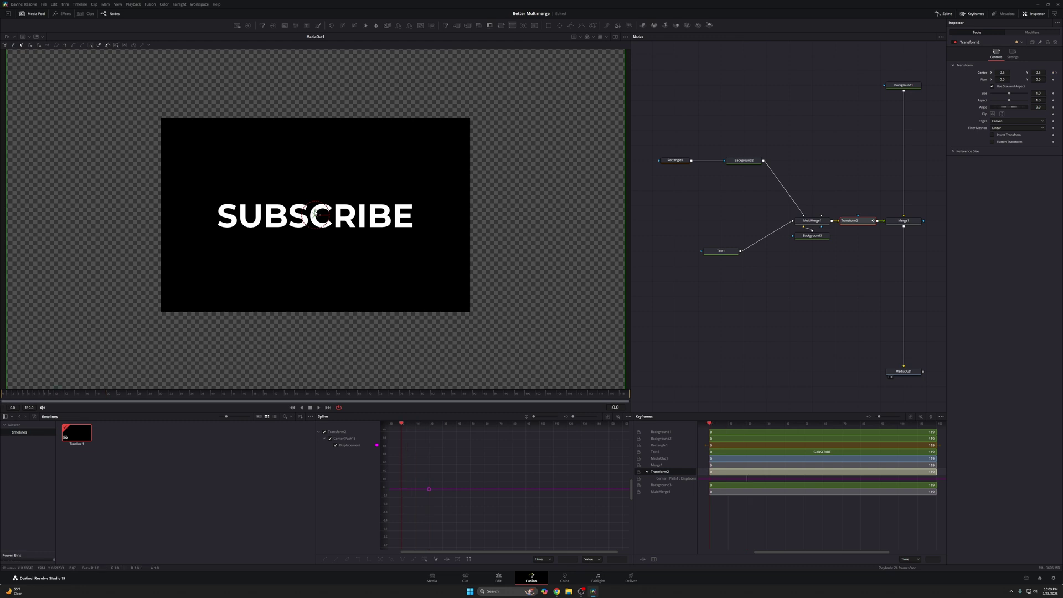
drag(315, 215, 279, 497)
key(space)
- Move the Text1 SUBSCRIBE text left on the card and preview the animation
click(679, 160)
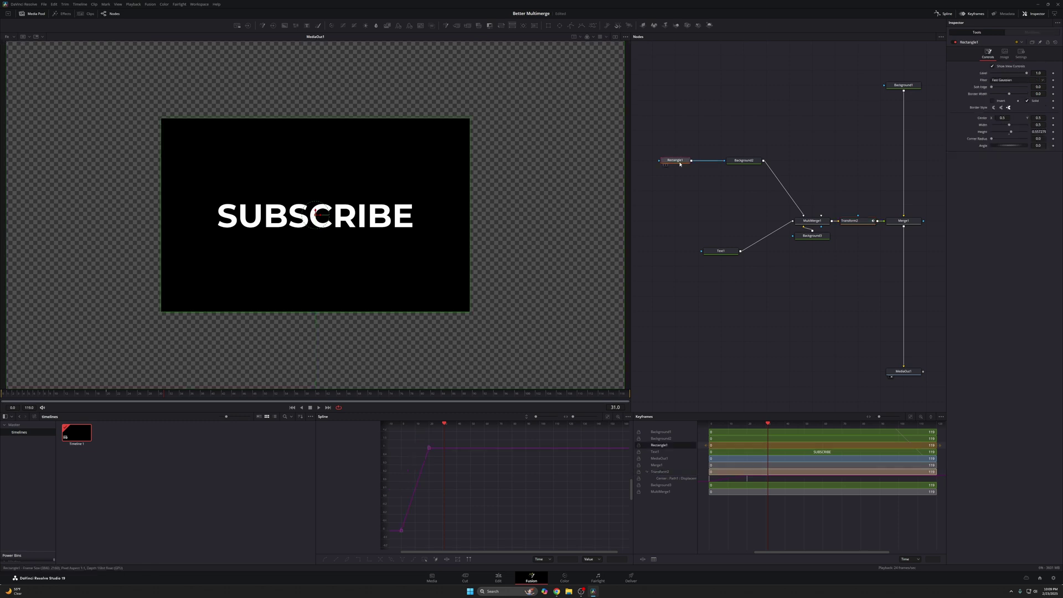
click(720, 250)
drag(321, 217, 217, 303)
key(space)
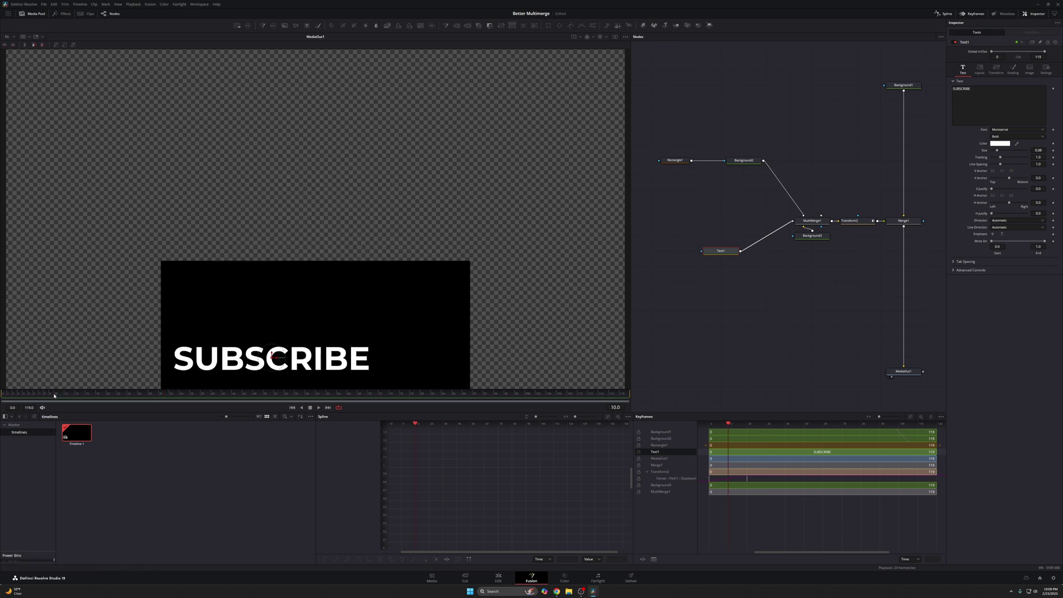